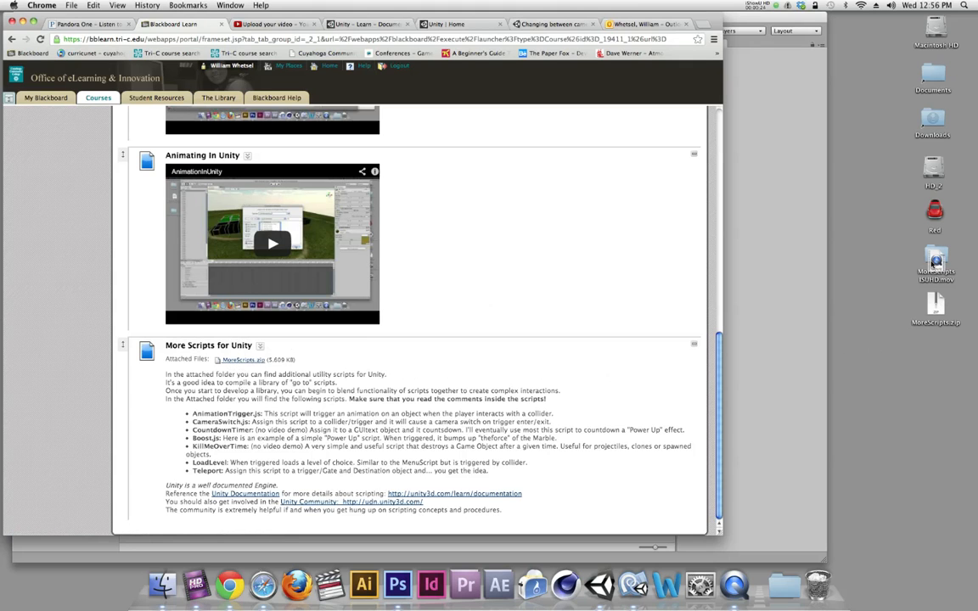
Step: Uncover the MoreScripts folder on the desktop and open it in front of the Unity project to view its script files
left_click_drag(932, 260, 901, 249)
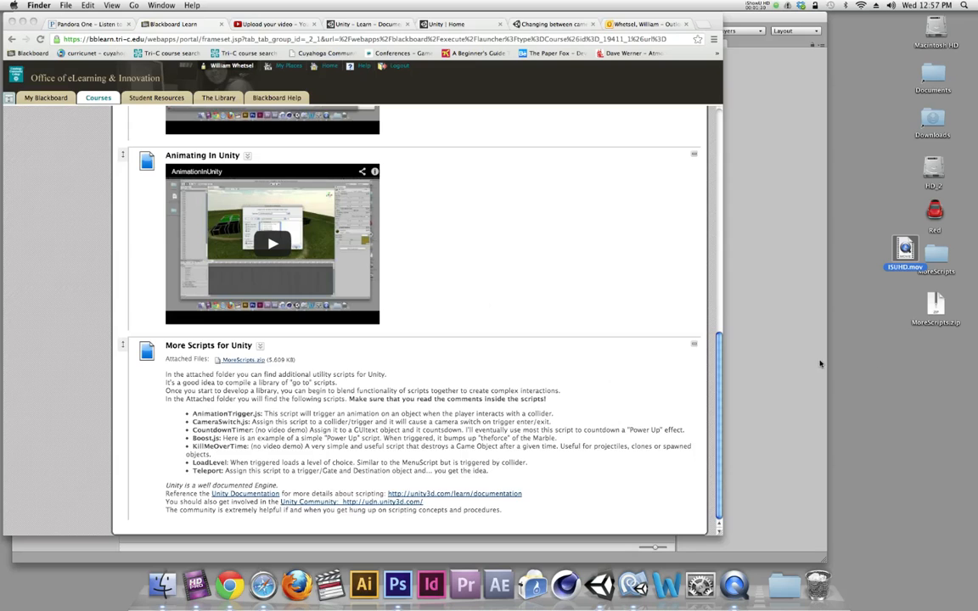
left_click(793, 362)
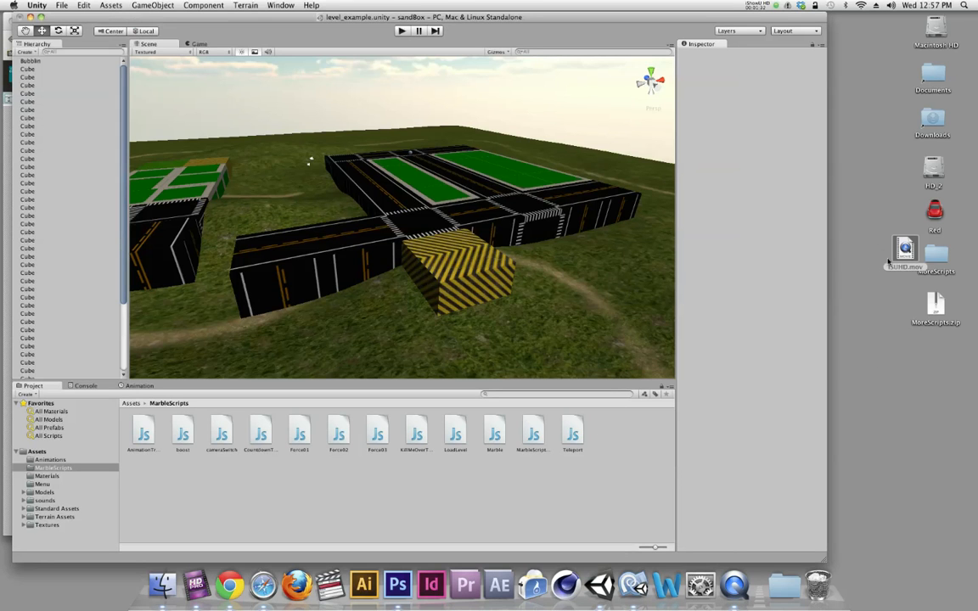
left_click(937, 257)
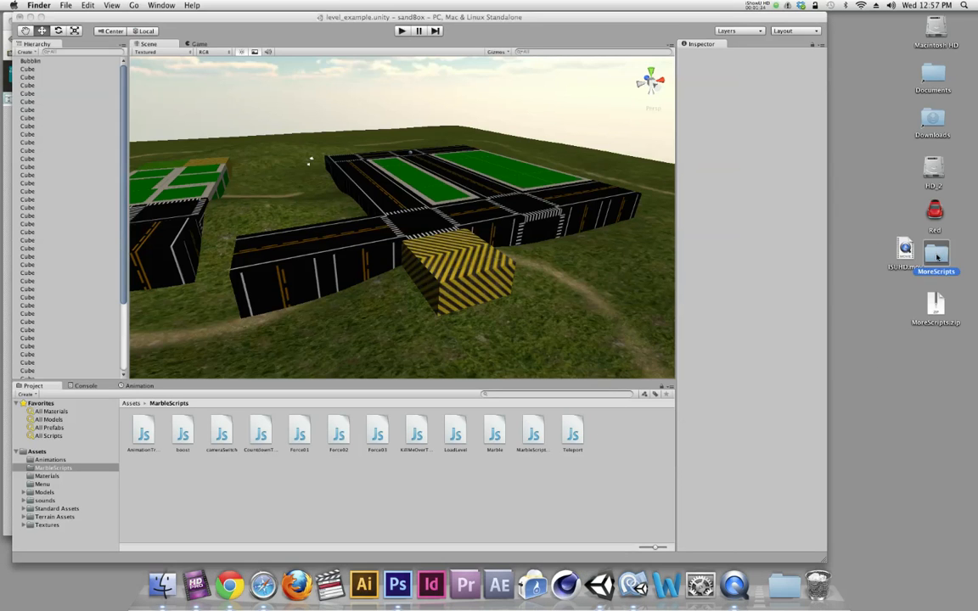
double_click(938, 256)
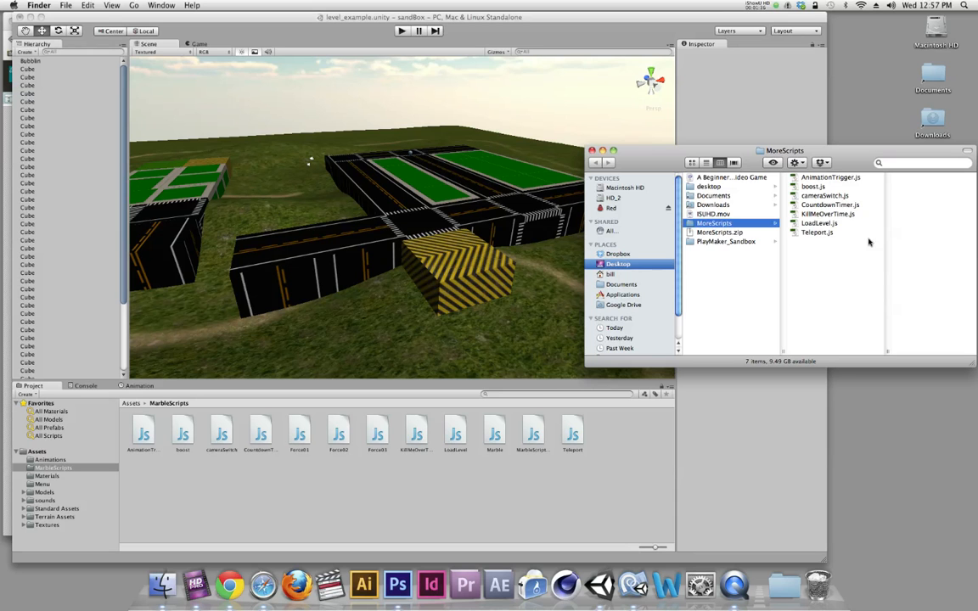
left_click_drag(771, 151, 761, 116)
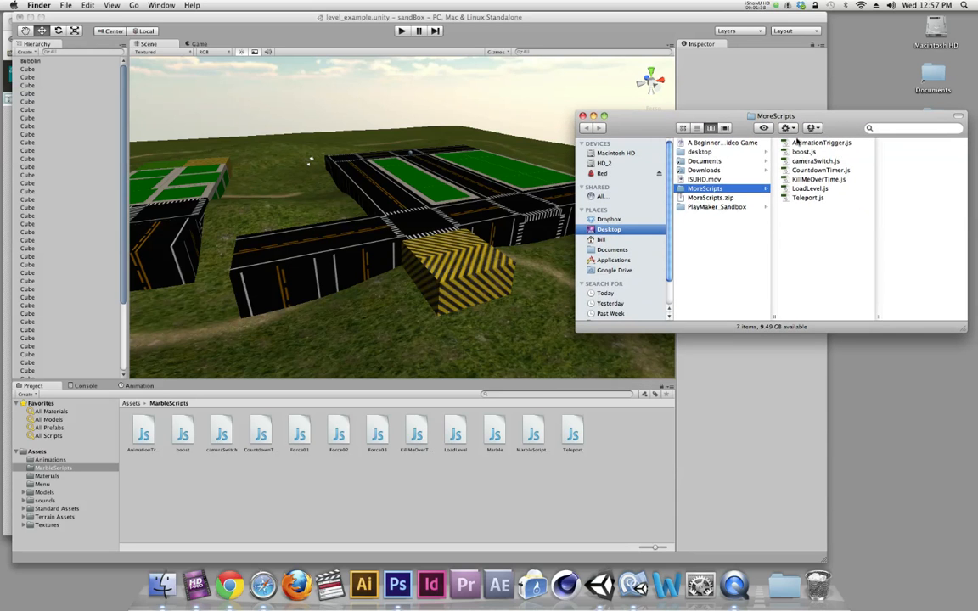
left_click_drag(822, 241, 733, 246)
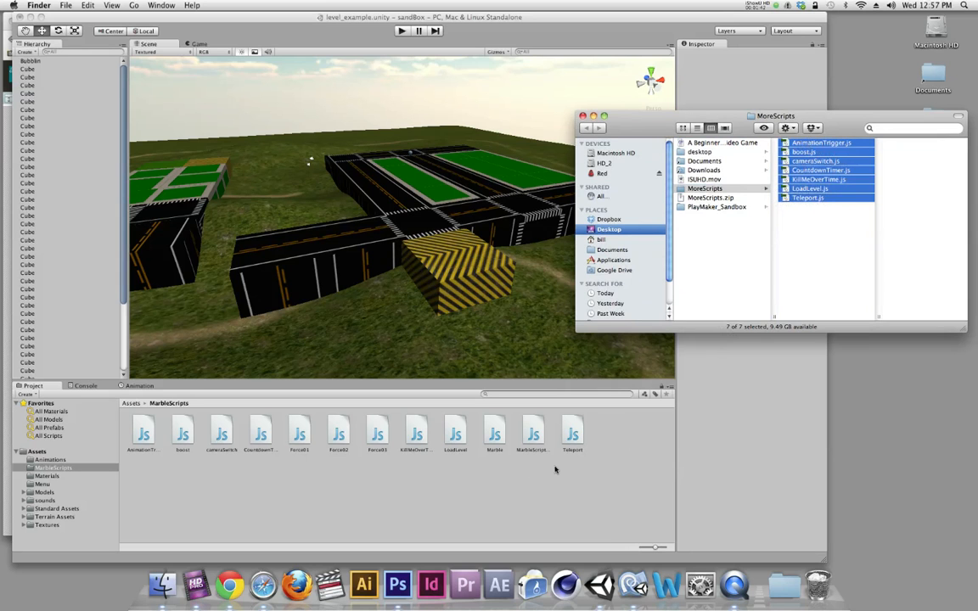
left_click(802, 267)
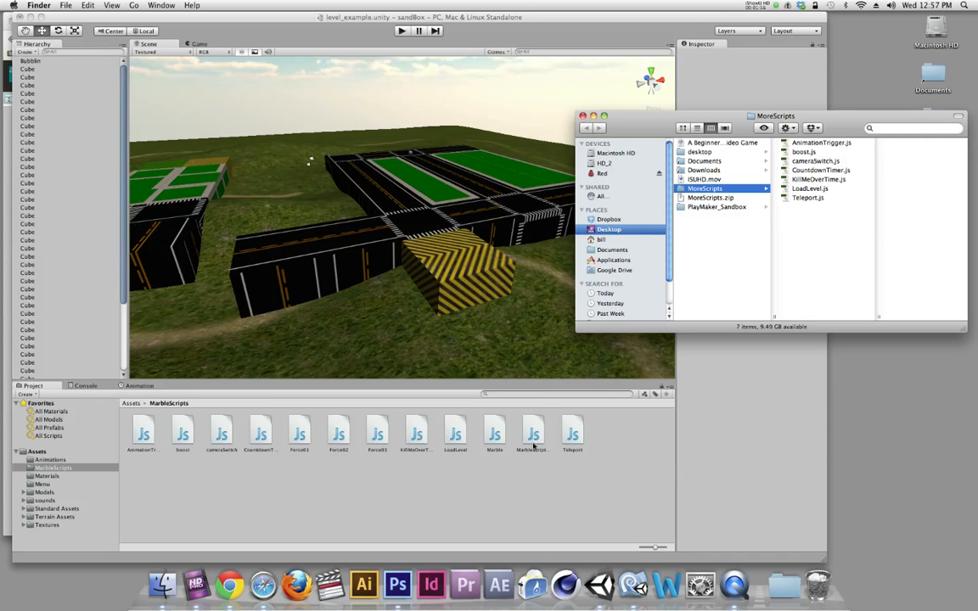
Step: Open the AnimationTriggerDistant script in the code editor and examine its target variable, OnTriggerEnter function and commented-out TextHints lines
double_click(143, 437)
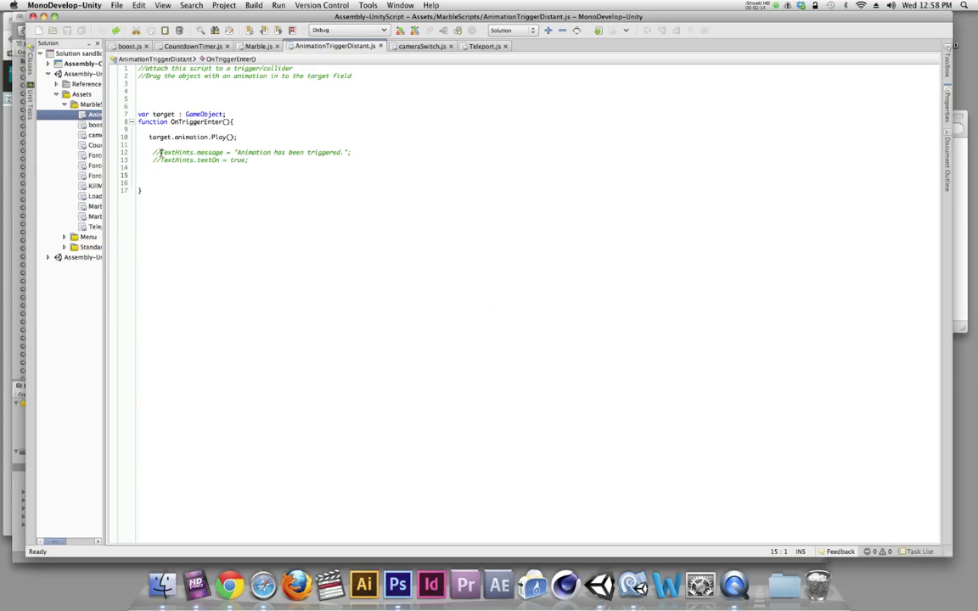
left_click_drag(154, 153, 162, 154)
left_click_drag(154, 161, 160, 160)
left_click(213, 130)
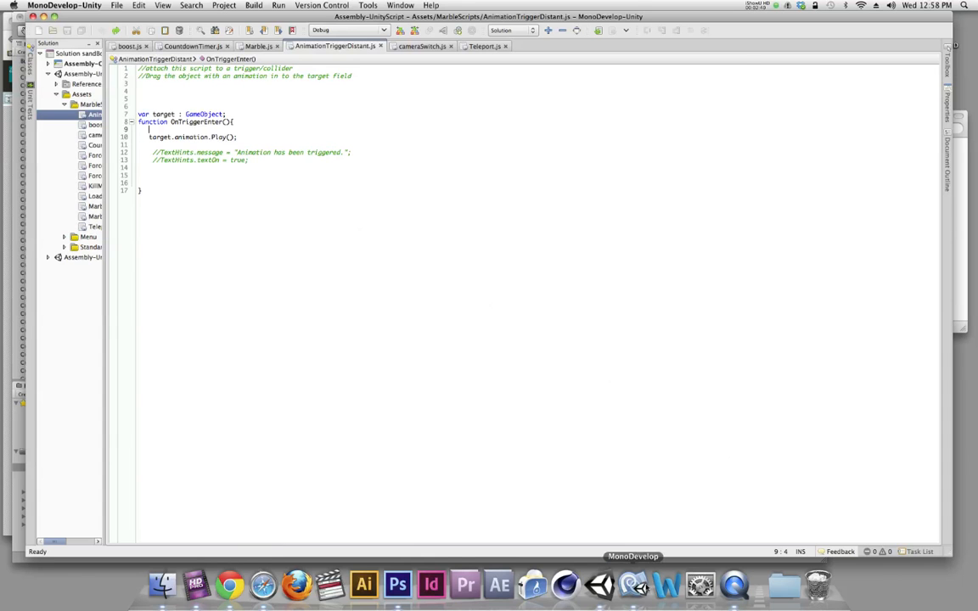
Step: Back in Unity, select the striped Hazard cube and play-test the level, rolling the marble toward it with Play Automatically off
left_click(599, 586)
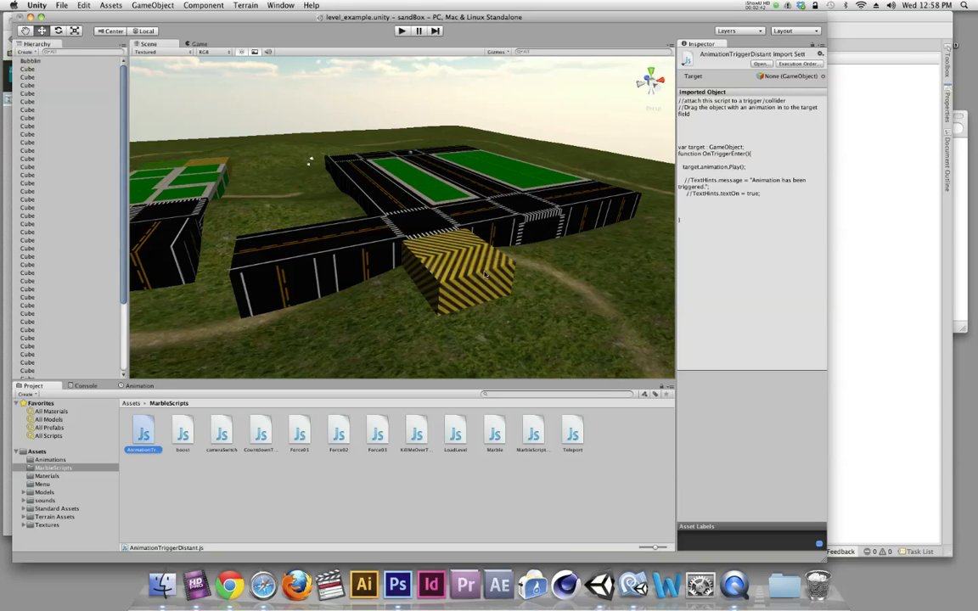
left_click(427, 244)
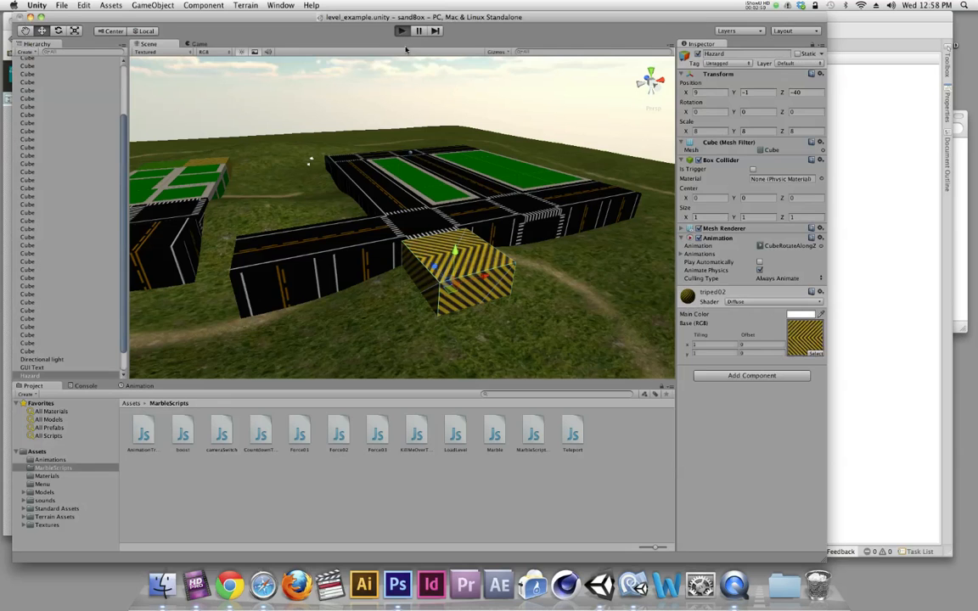
key("super+p")
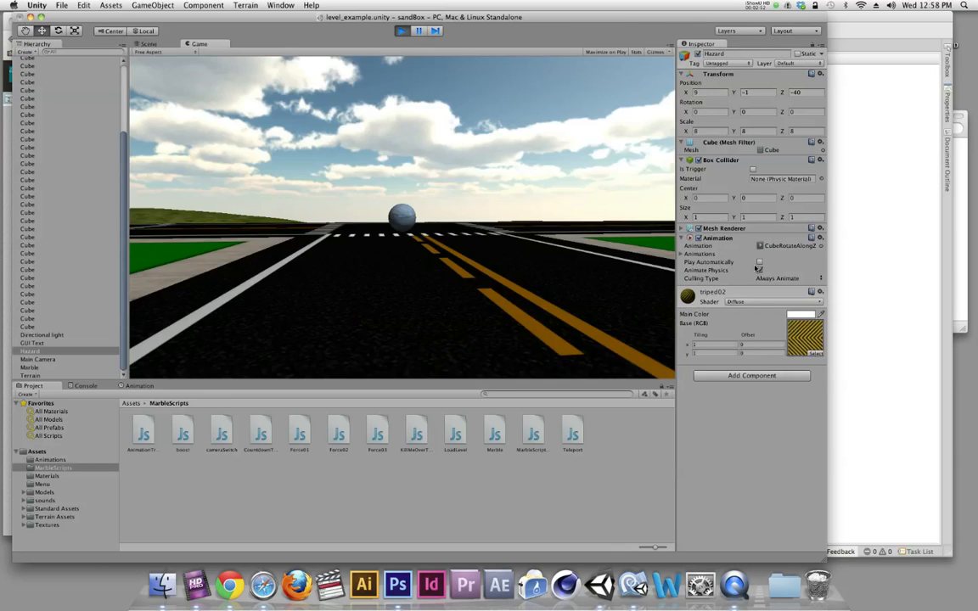
key("w")
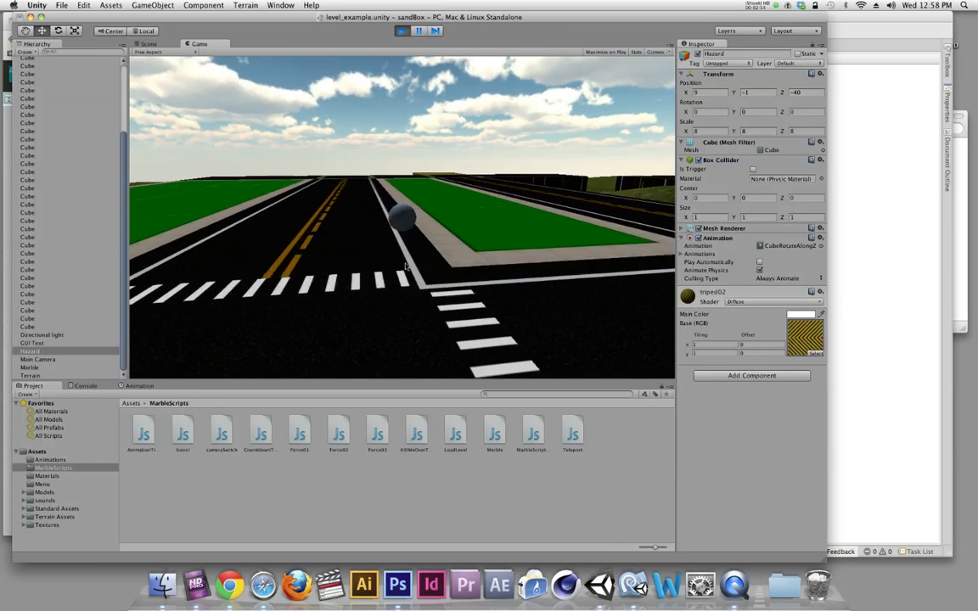
key("w")
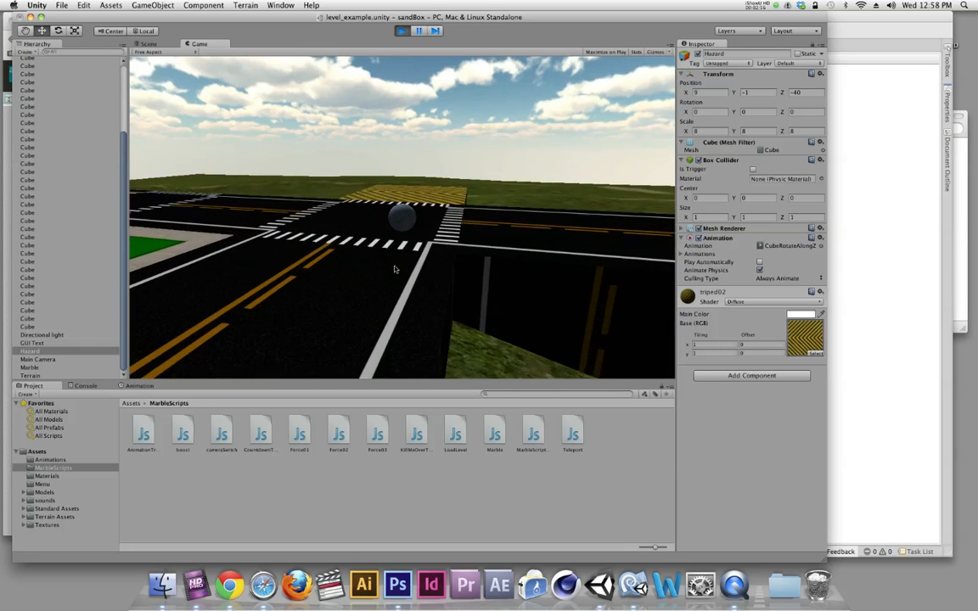
key("s")
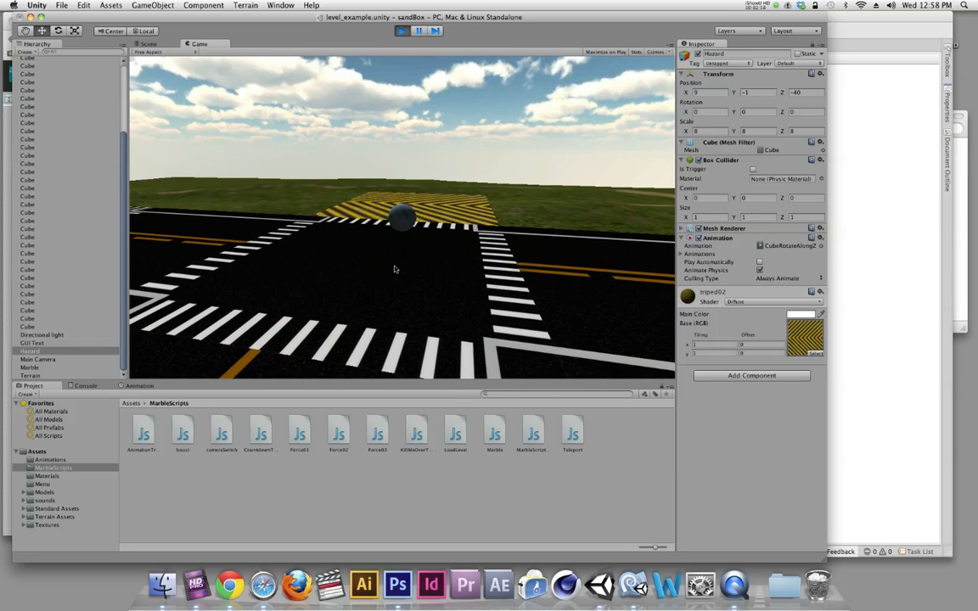
key("super+p")
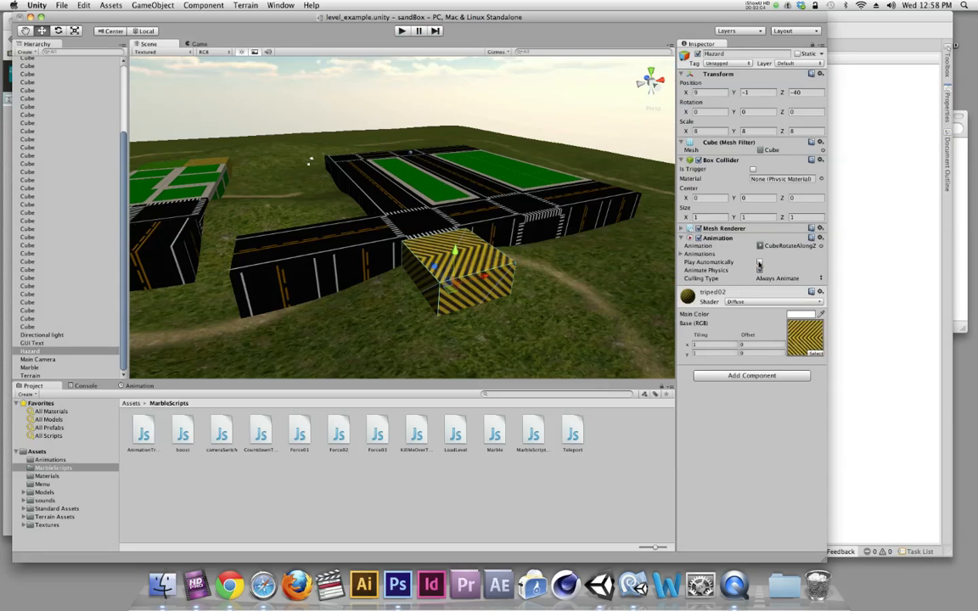
Step: Play-test the level with Play Automatically enabled on the Hazard cube's animation, and switch that option back off
key("super+p")
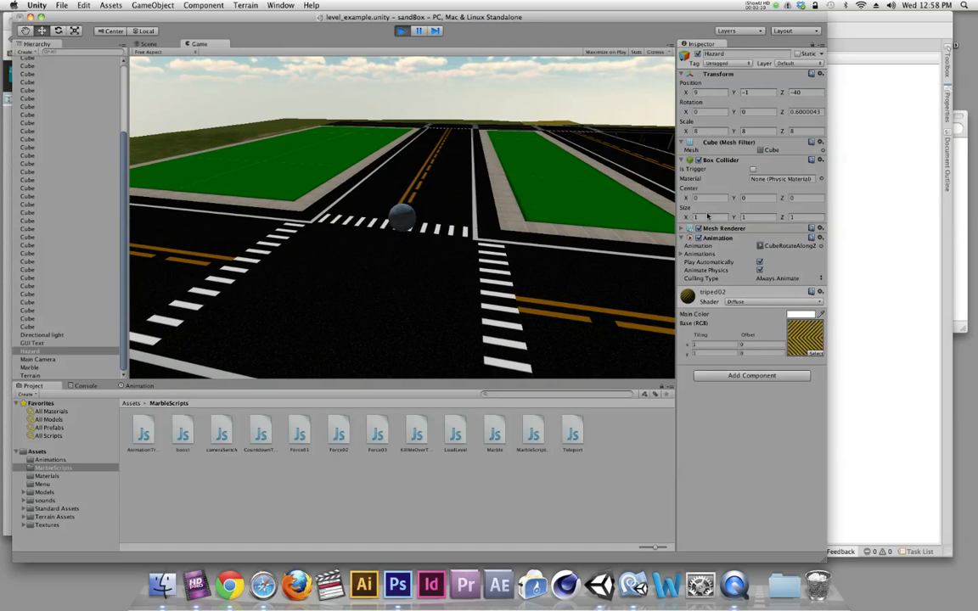
key("super+p")
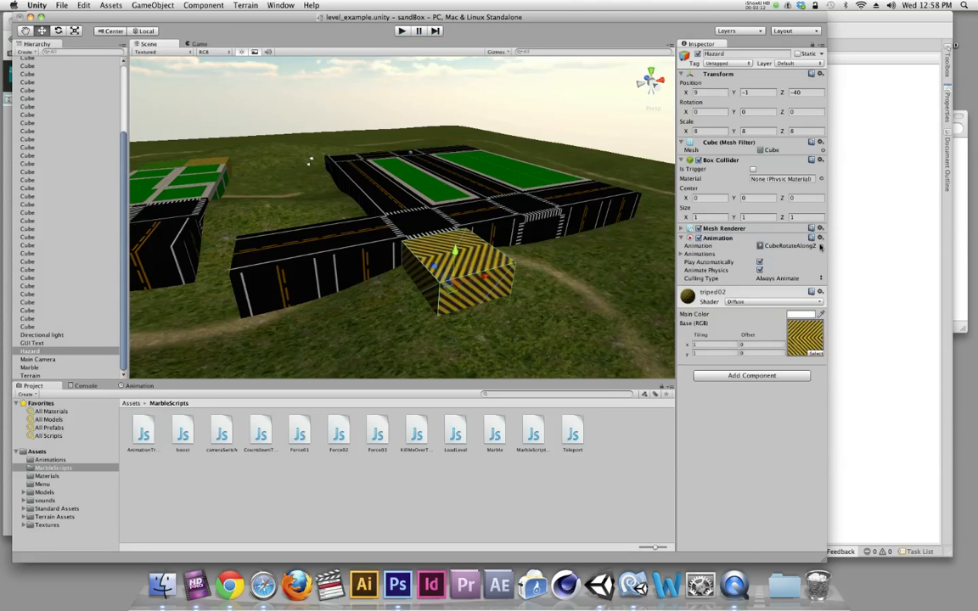
left_click(759, 261)
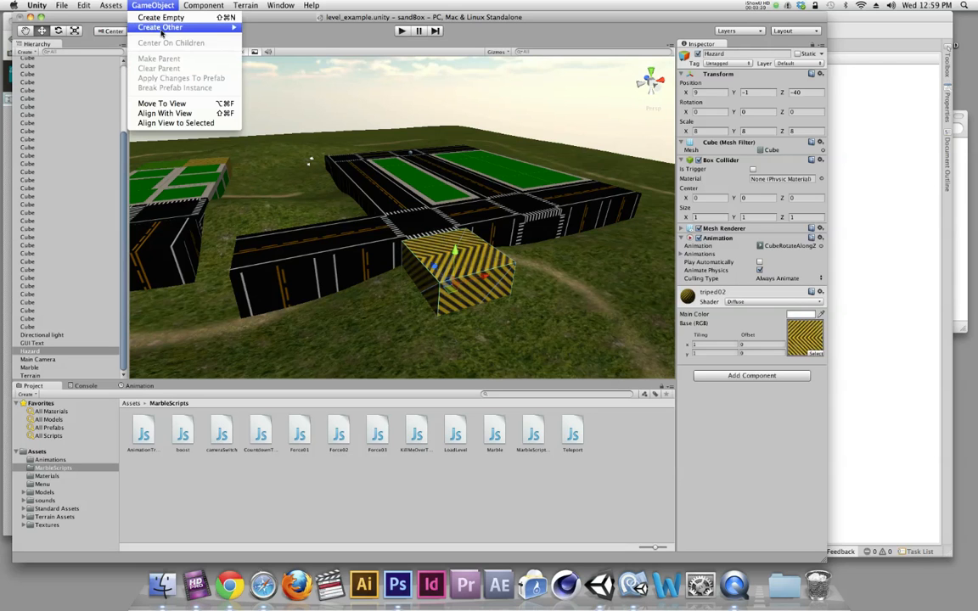
Step: Create a capsule and, seen from above, move it over the striped Hazard cube at about X 5.98, Z -47.13
mouse_move(146, 29)
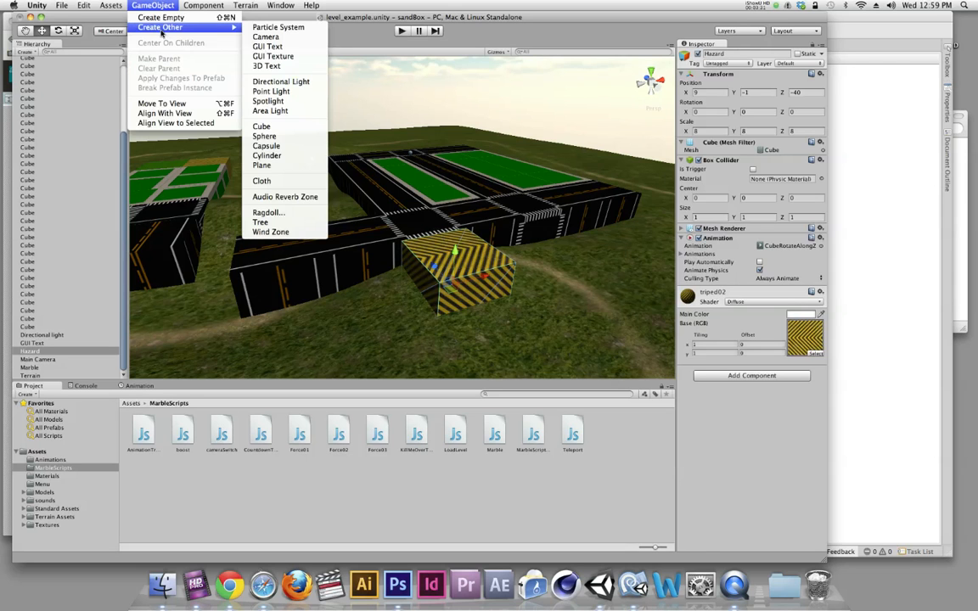
left_click(267, 146)
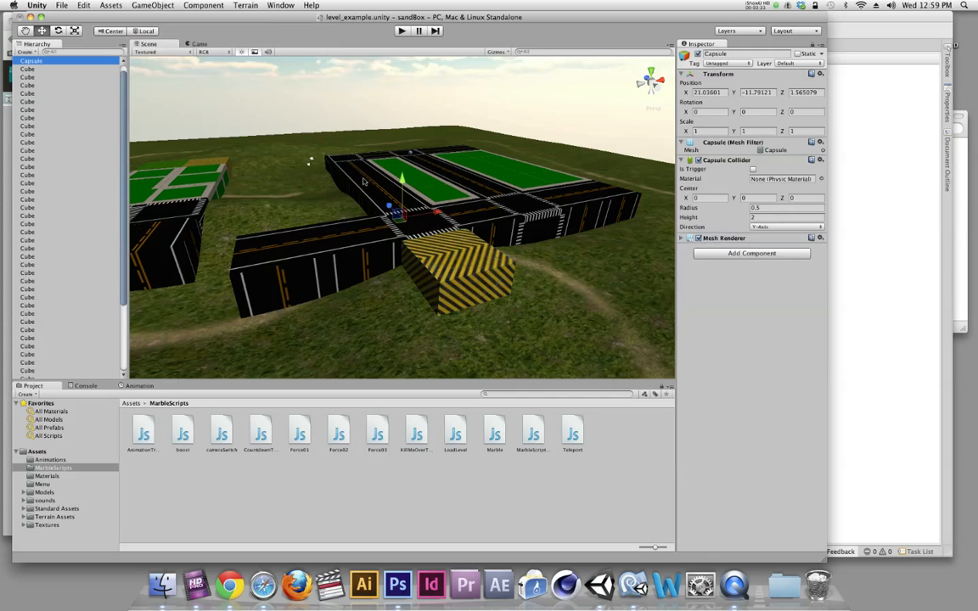
left_click(651, 73)
left_click_drag(408, 220, 363, 348)
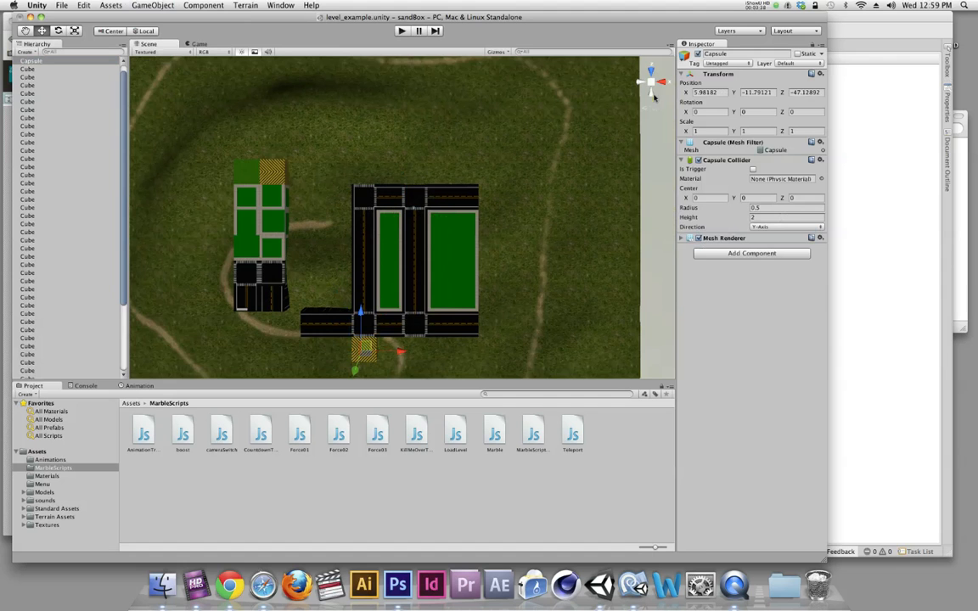
Step: Raise and shift the capsule onto the intersection in front of the Hazard cube, at about X 9.92, Y 3.45, Z -33.08
left_click(662, 82)
left_click_drag(287, 180, 295, 154)
middle_click_drag(295, 154, 309, 234)
left_click_drag(307, 186, 298, 199)
left_click_drag(336, 240, 362, 240)
left_click_drag(362, 249, 414, 307, "alt")
left_click_drag(346, 235, 699, 230)
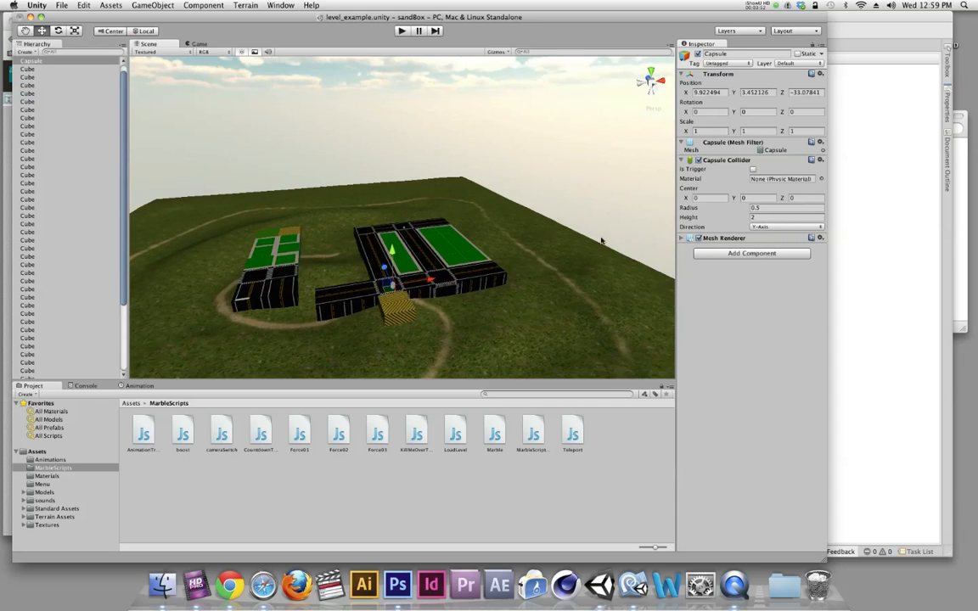
scroll(542, 264, "up", 5)
middle_click_drag(542, 264, 513, 236)
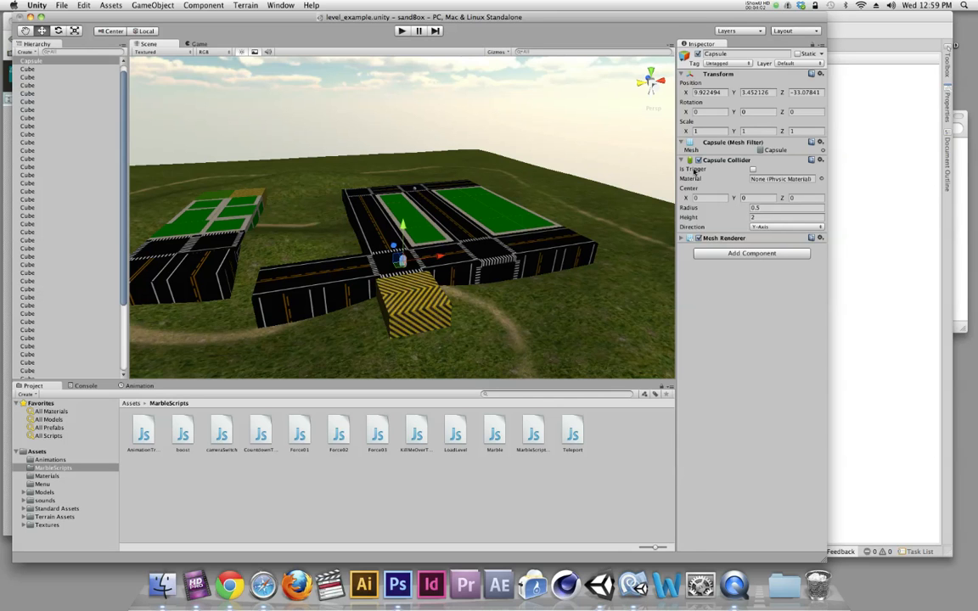
Step: Review the AnimationTriggerDistant script once more and enable Is Trigger on the capsule's collider
double_click(146, 435)
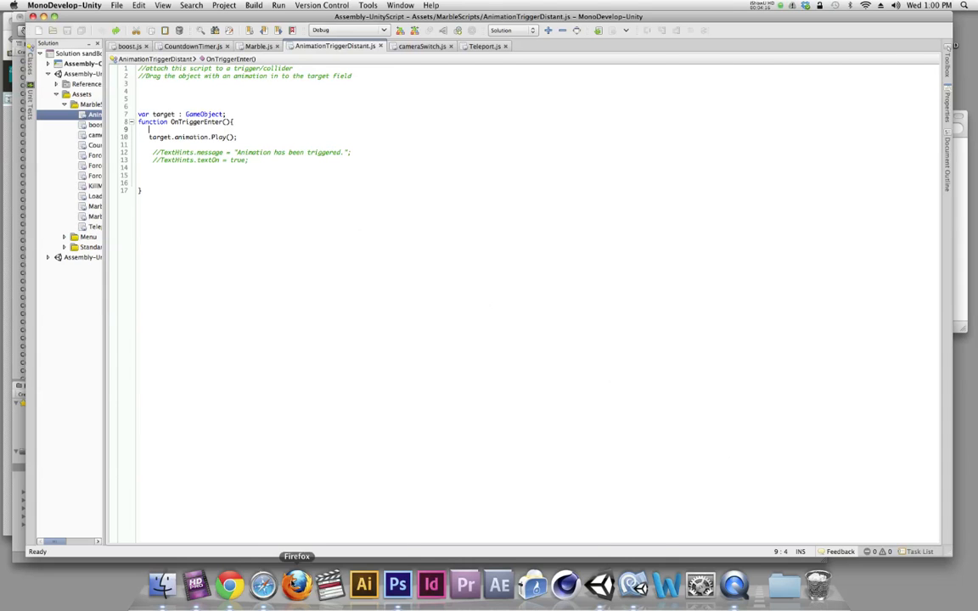
left_click(600, 586)
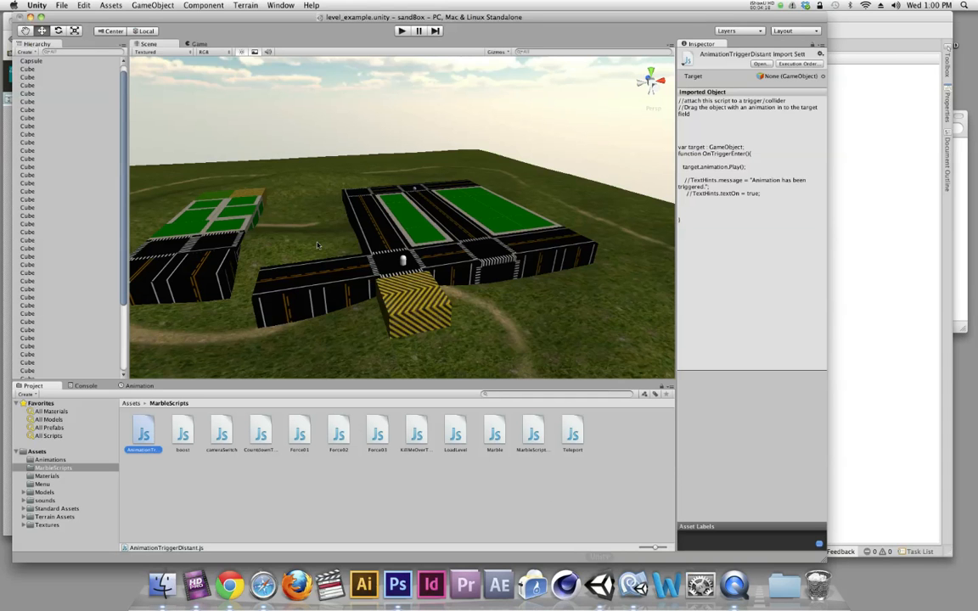
left_click(400, 260)
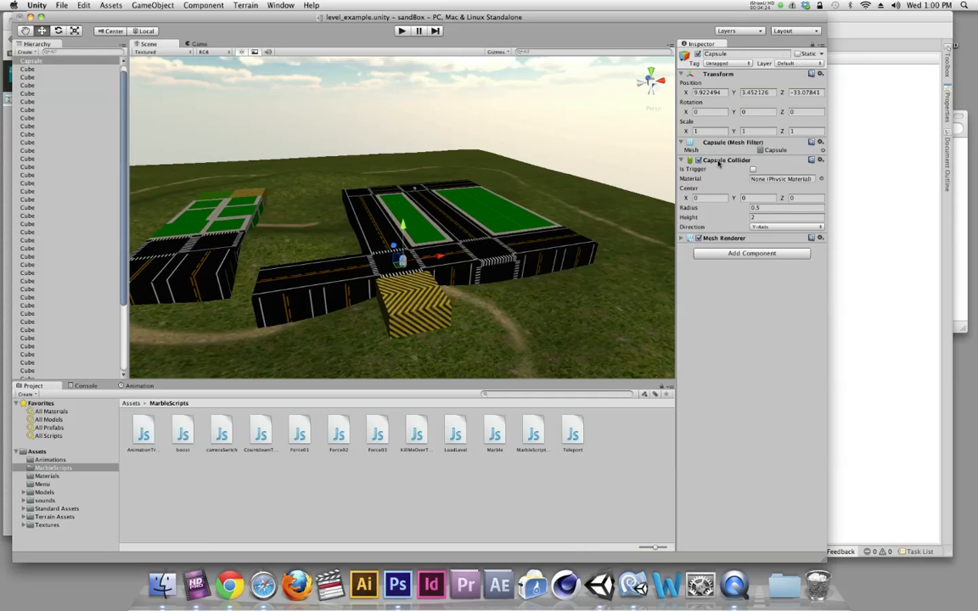
left_click(752, 170)
Step: Play-test the level by rolling the marble up to and through the capsule at the intersection, and stop the game
left_click(402, 31)
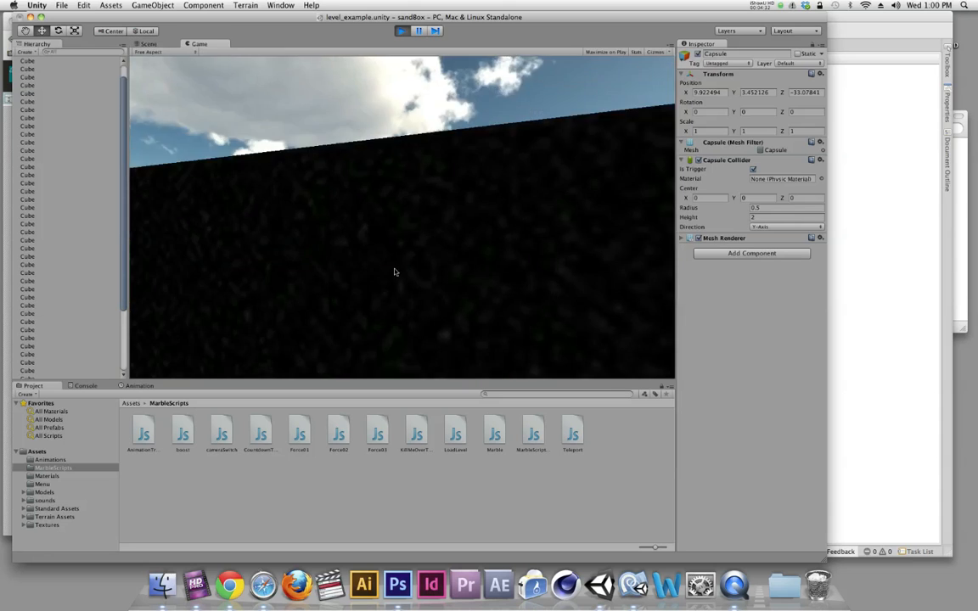
key("w")
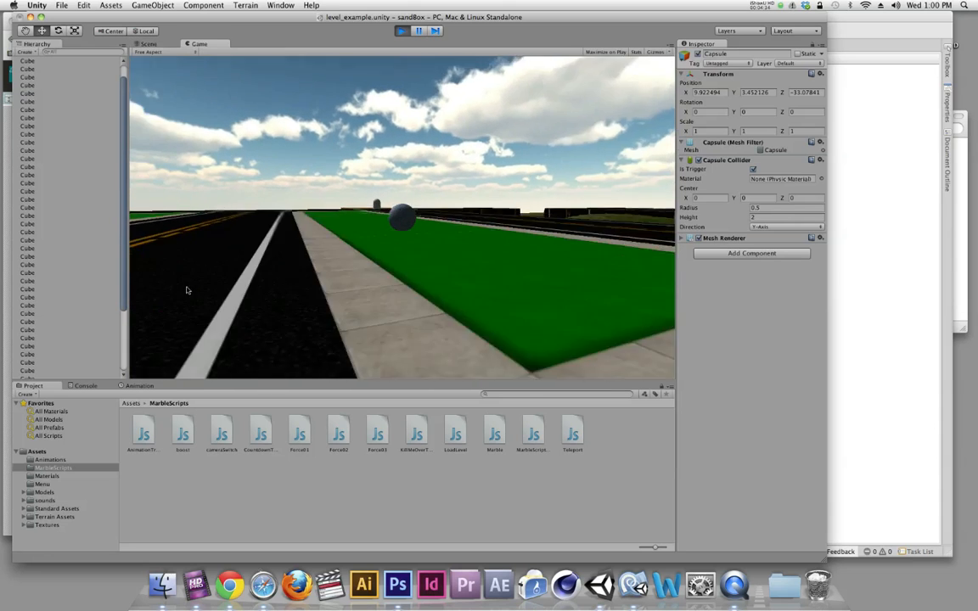
key("w")
key("s")
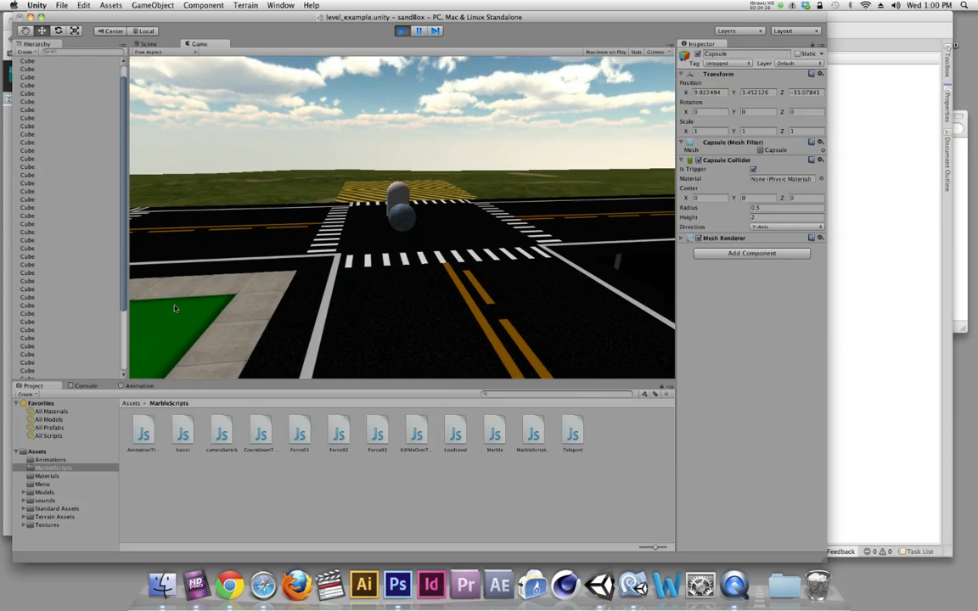
key("w")
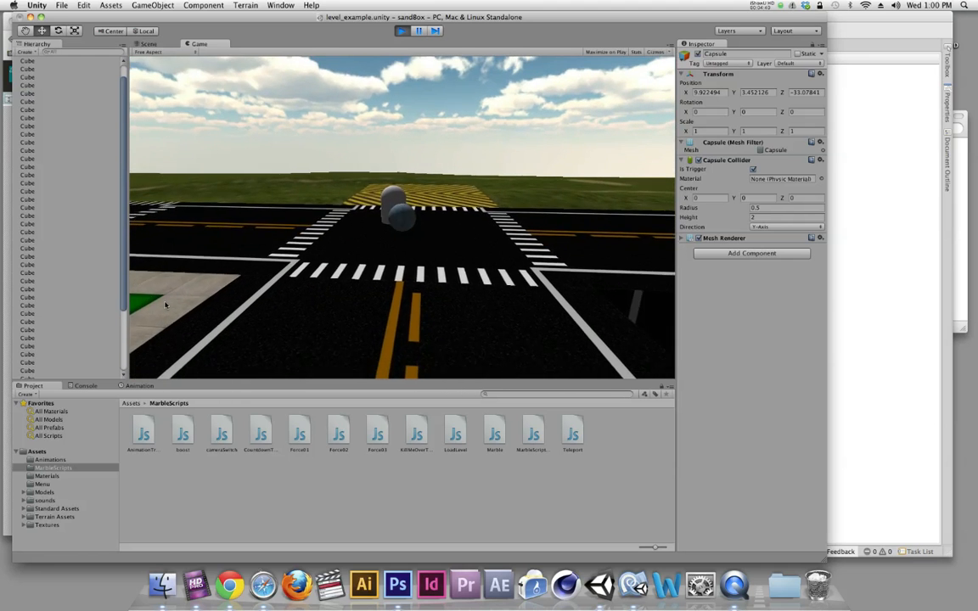
key("super+p")
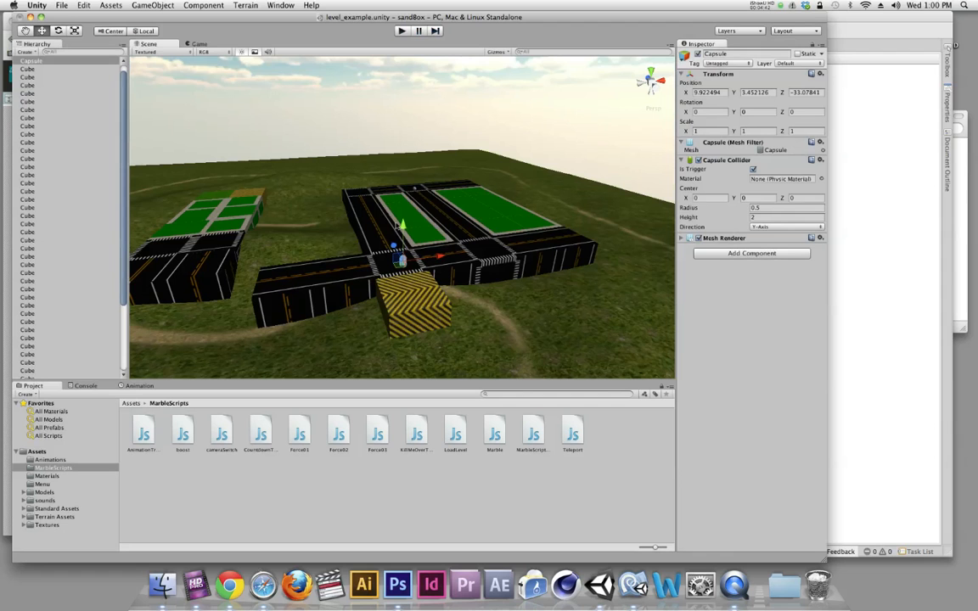
Step: Move the capsule to the road between the green areas, about X 24.67, Z -7.51, and attach the AnimationTriggerDistant script to it
left_click_drag(401, 262, 429, 202)
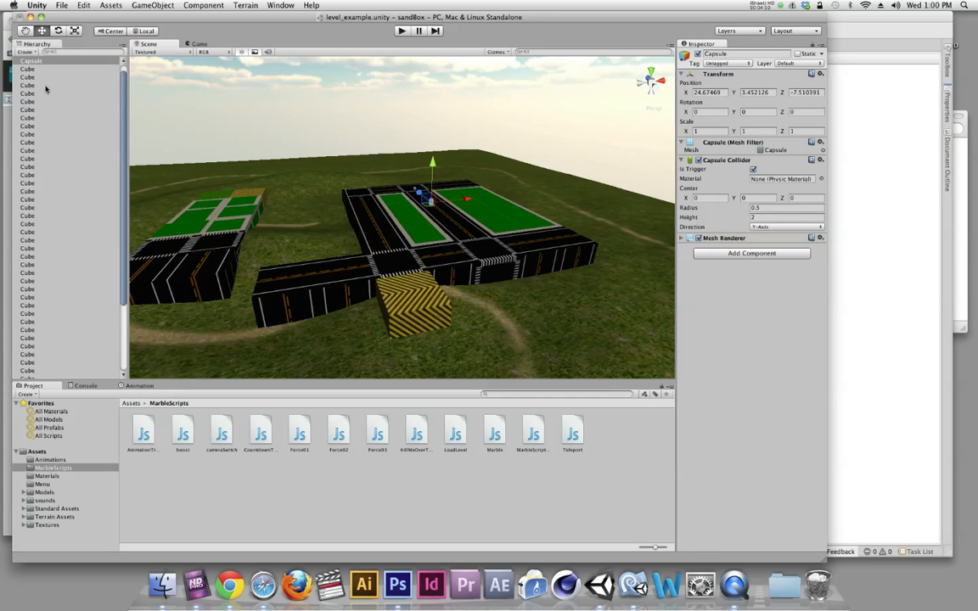
left_click_drag(146, 436, 32, 71)
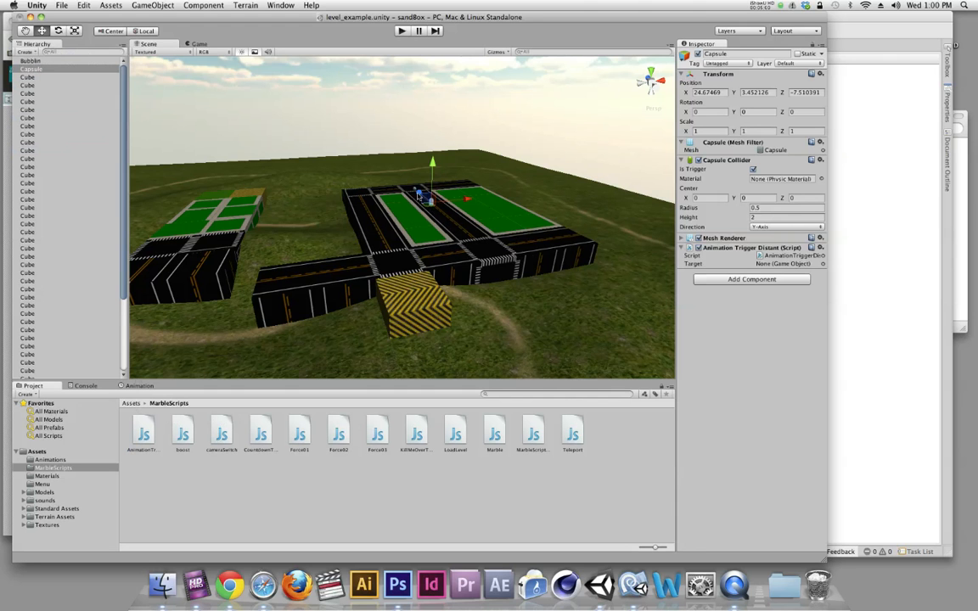
left_click(39, 70)
left_click_drag(383, 220, 491, 355, "alt")
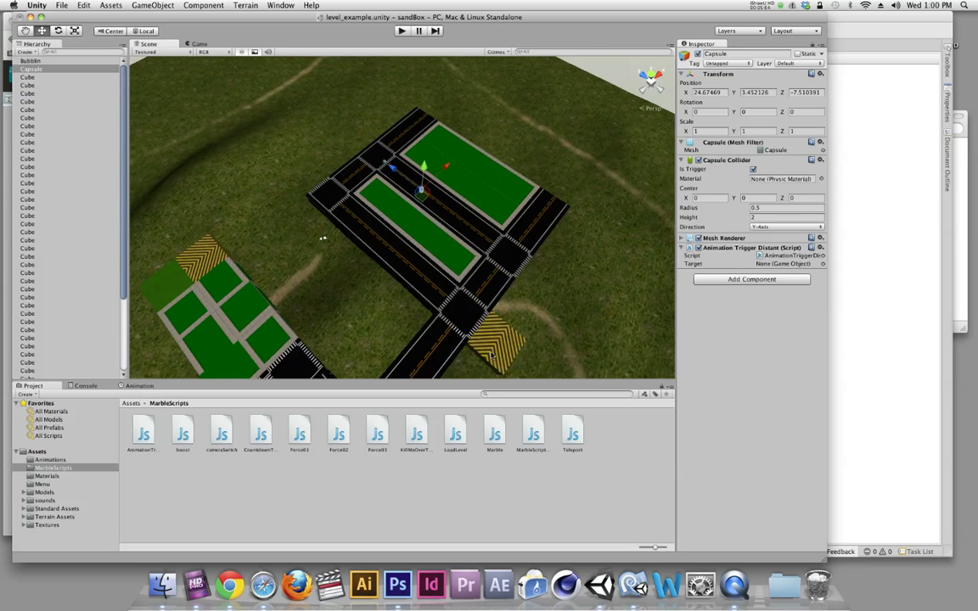
Step: Return the capsule to the intersection beside the Hazard cube, at X 9.92, Z -33.08, and move the marble onto the adjoining road at about X 10.08, Z -22.57
left_click_drag(420, 195, 463, 313)
left_click_drag(415, 286, 516, 256, "alt")
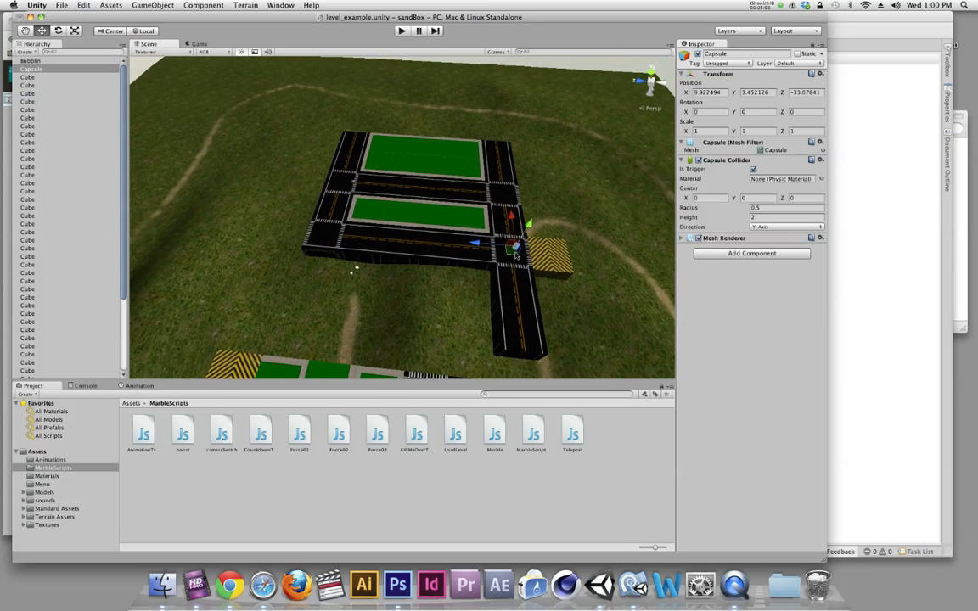
left_click(346, 187)
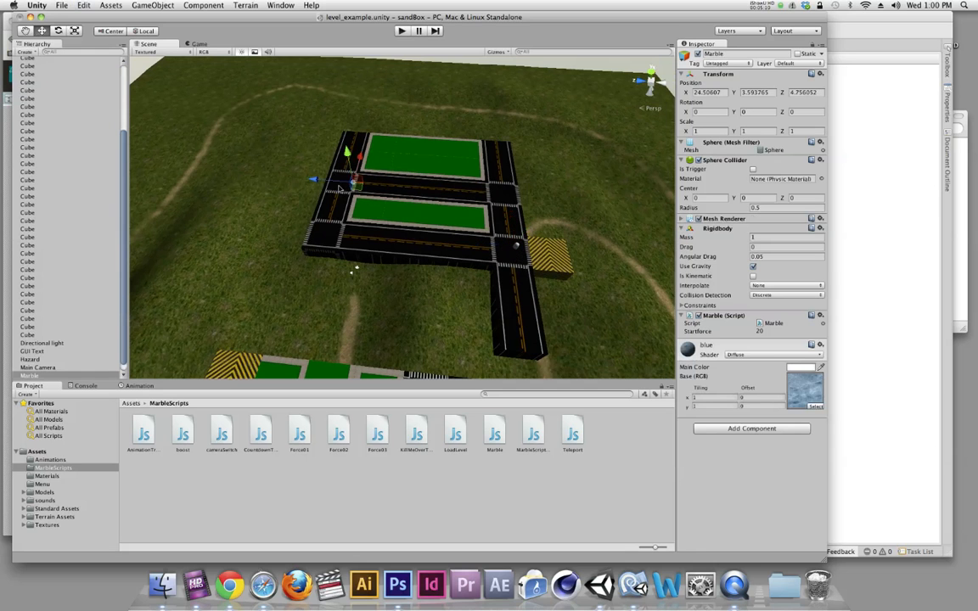
left_click_drag(356, 187, 474, 250)
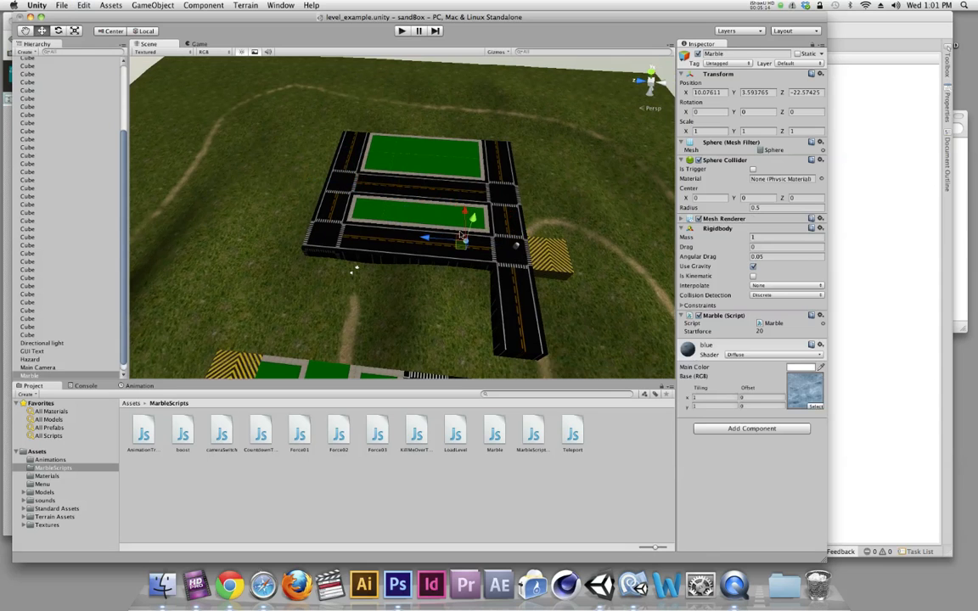
Step: Attach the AnimationTriggerDistant script to the capsule at the intersection and assign the Hazard object as the script's Target
left_click(517, 247)
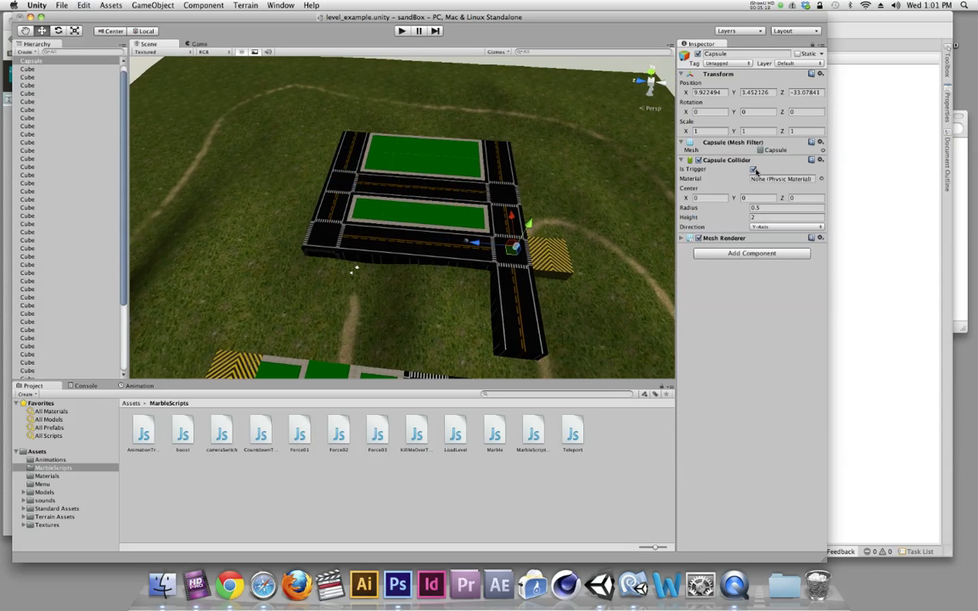
left_click_drag(143, 435, 759, 337)
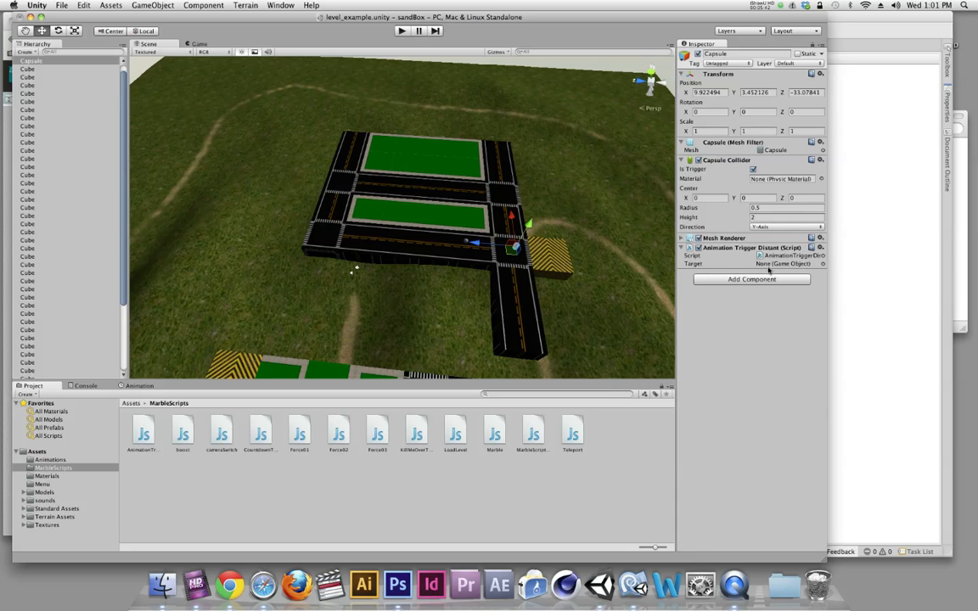
left_click(550, 261)
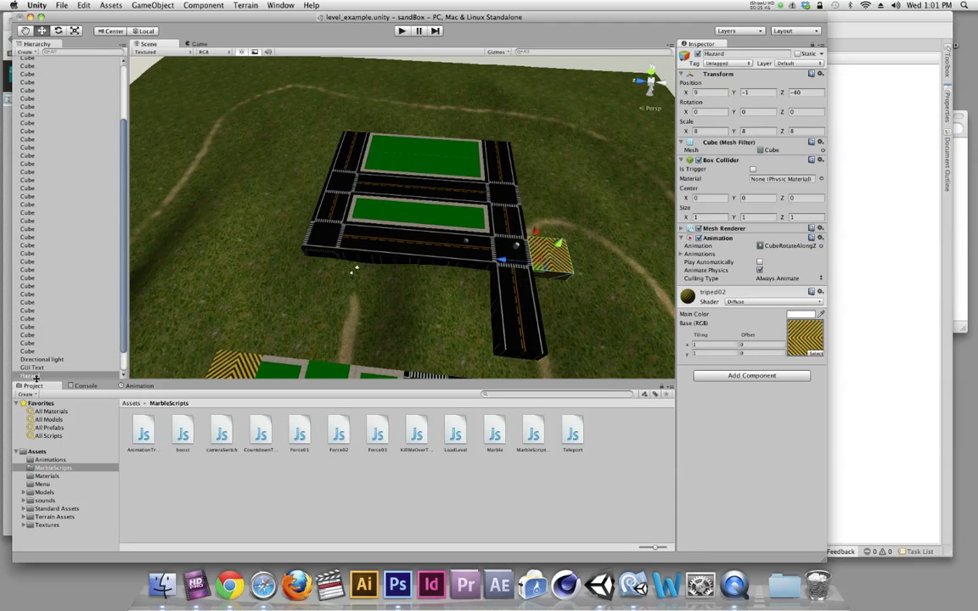
left_click(518, 247)
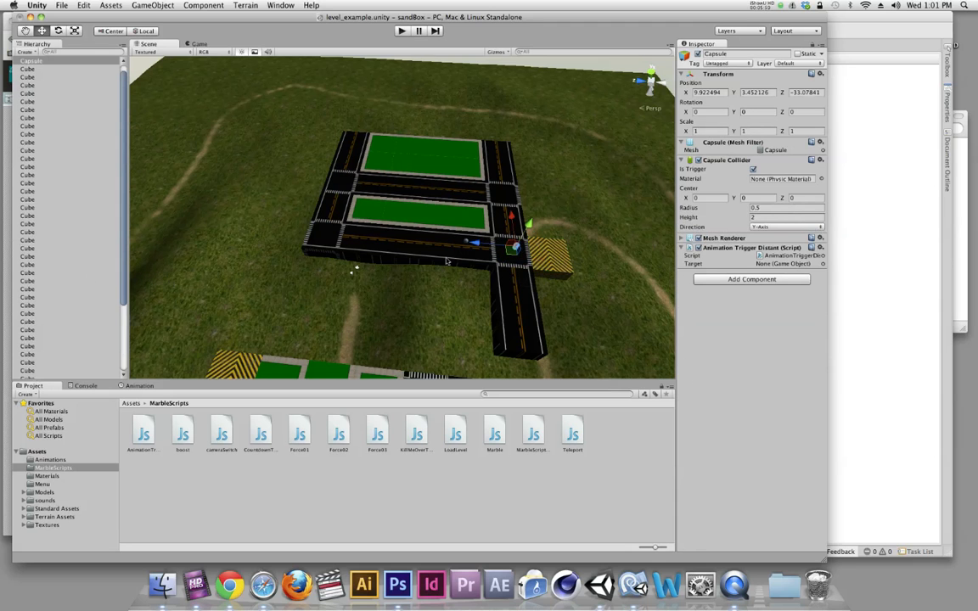
scroll(44, 286, "down", 5)
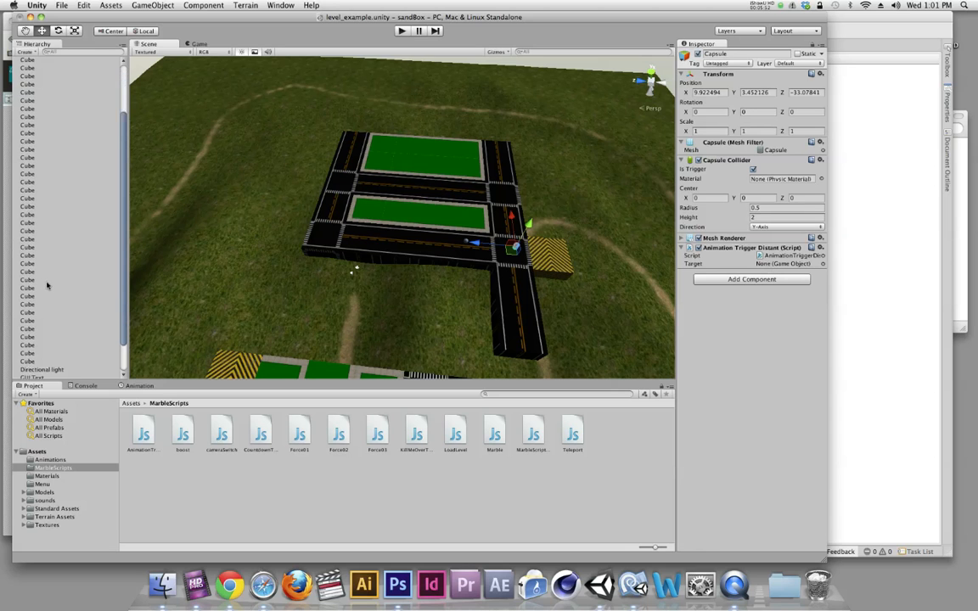
left_click_drag(30, 352, 775, 265)
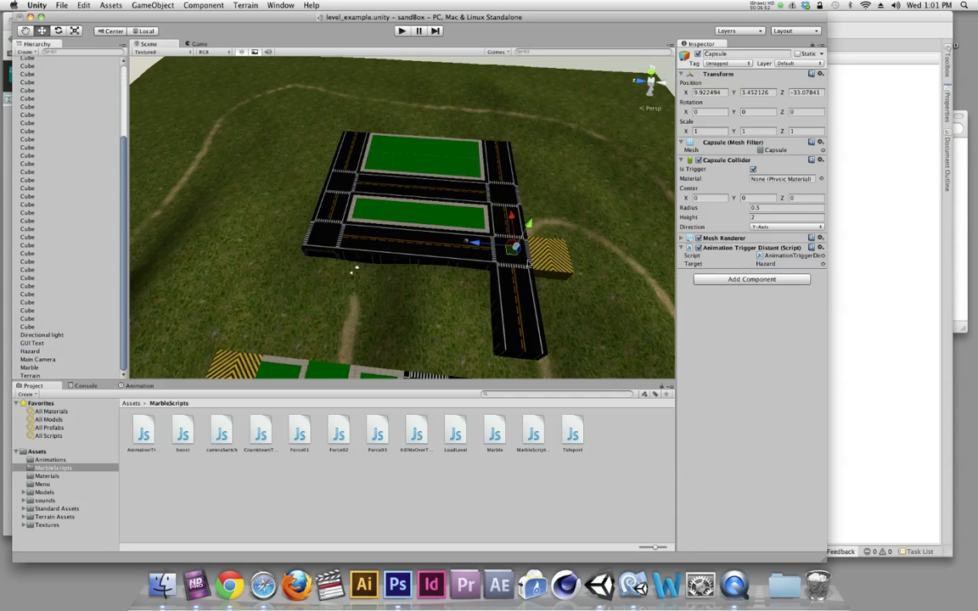
Step: Play-test the level by rolling the marble into the capsule trigger to check the Hazard cube's animation, and stop the game
scroll(562, 291, "up", 5)
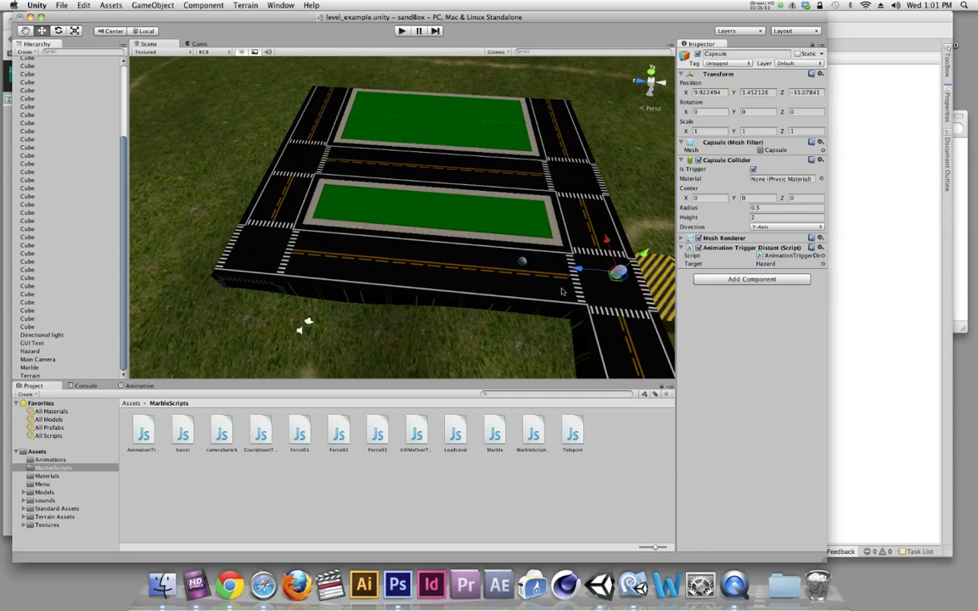
key("f")
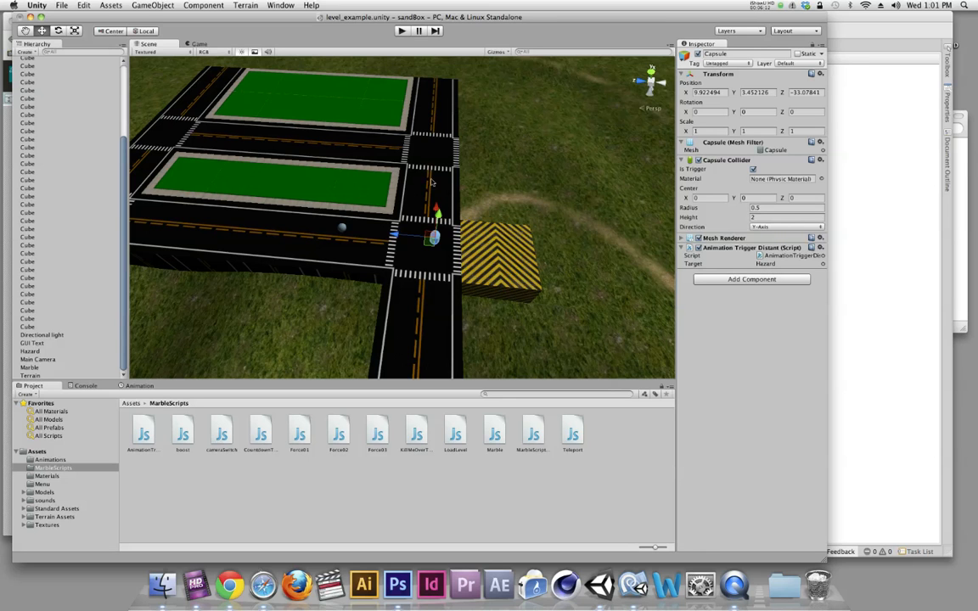
left_click(404, 32)
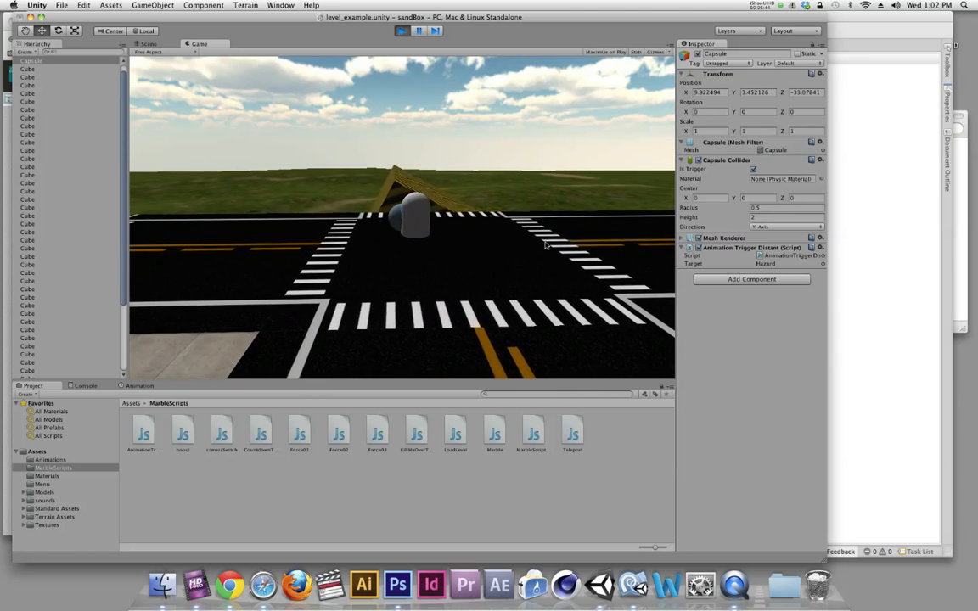
key("super+p")
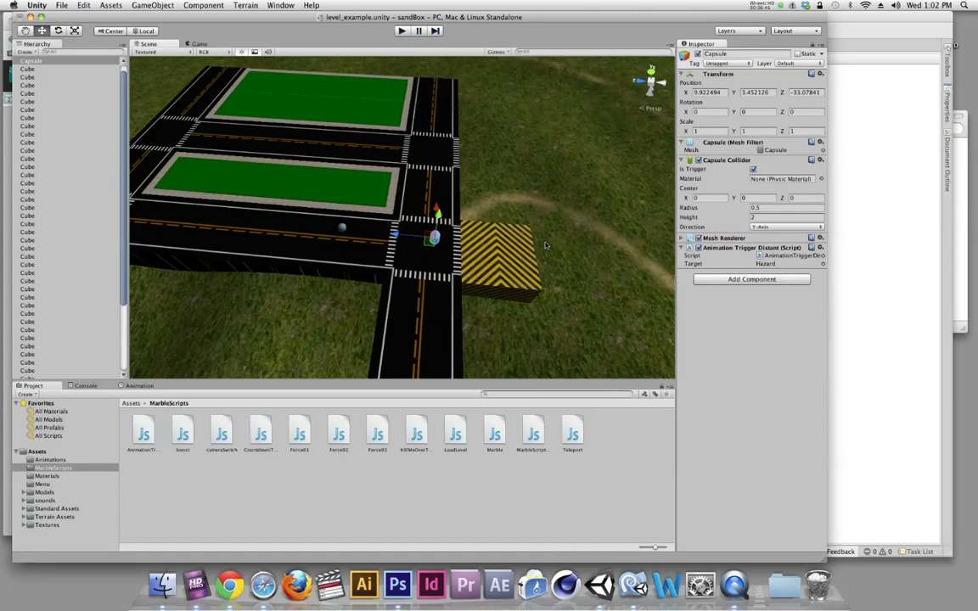